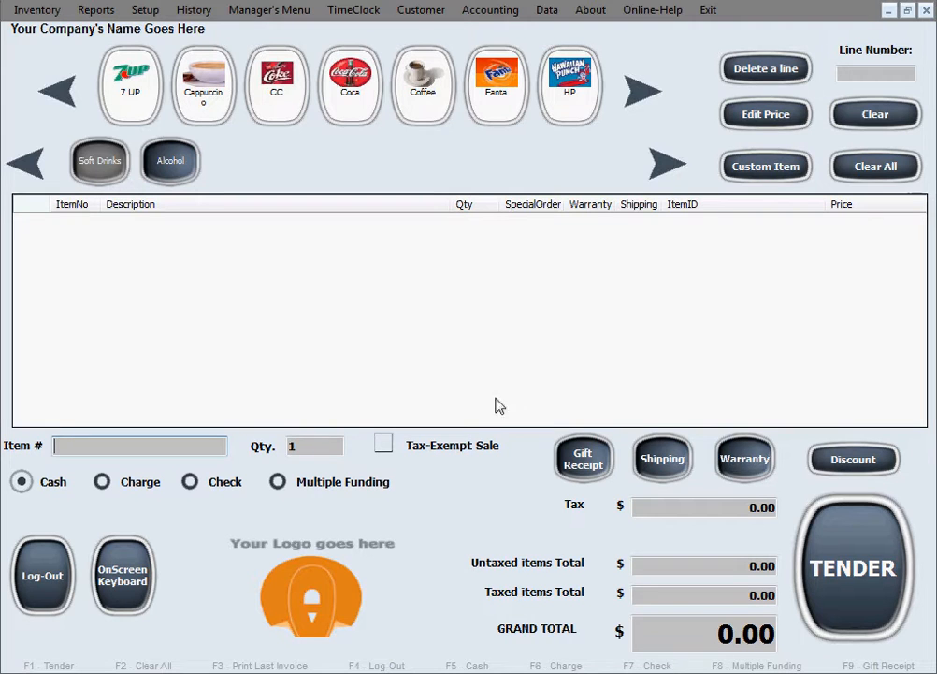
# Add 20 units of the GYM PKG item to the sale
pyautogui.moveTo(320, 452); pyautogui.dragTo(286, 452)
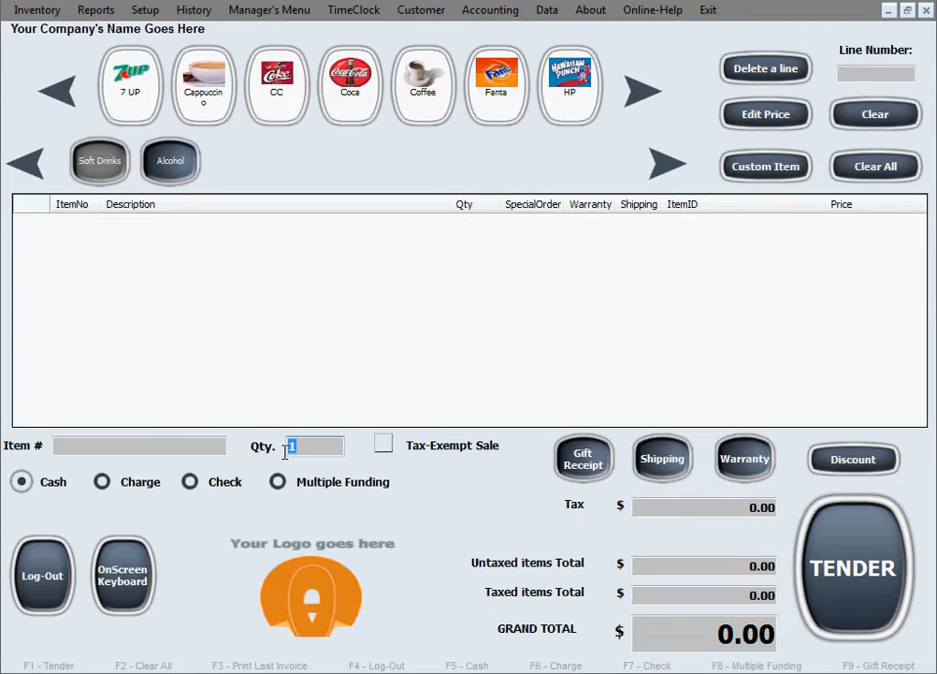
pyautogui.write('20')
pyautogui.click(198, 444)
pyautogui.write('gyM PKG')
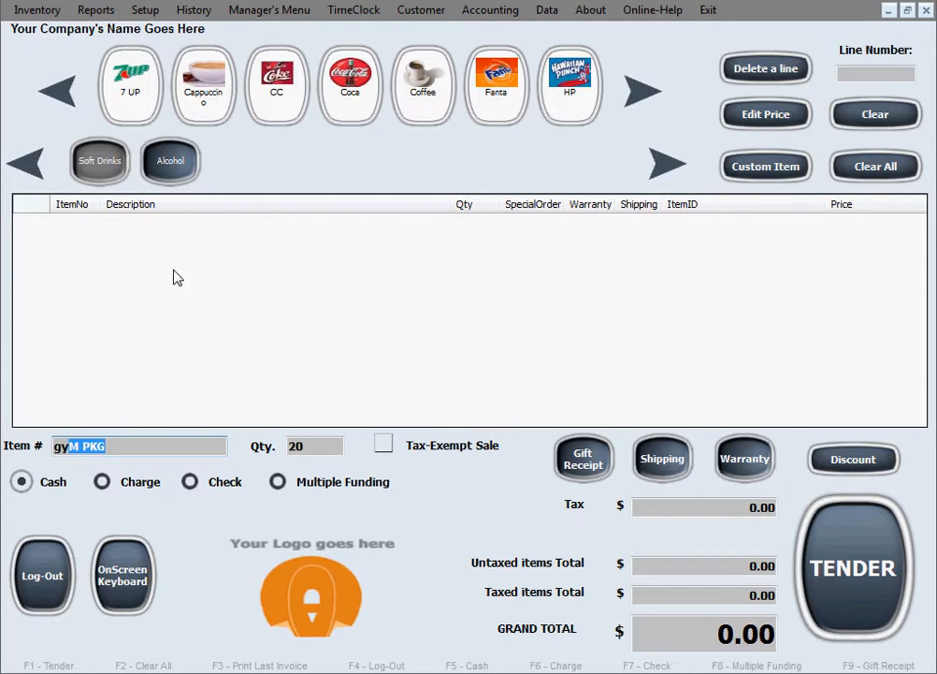
pyautogui.press('Return')
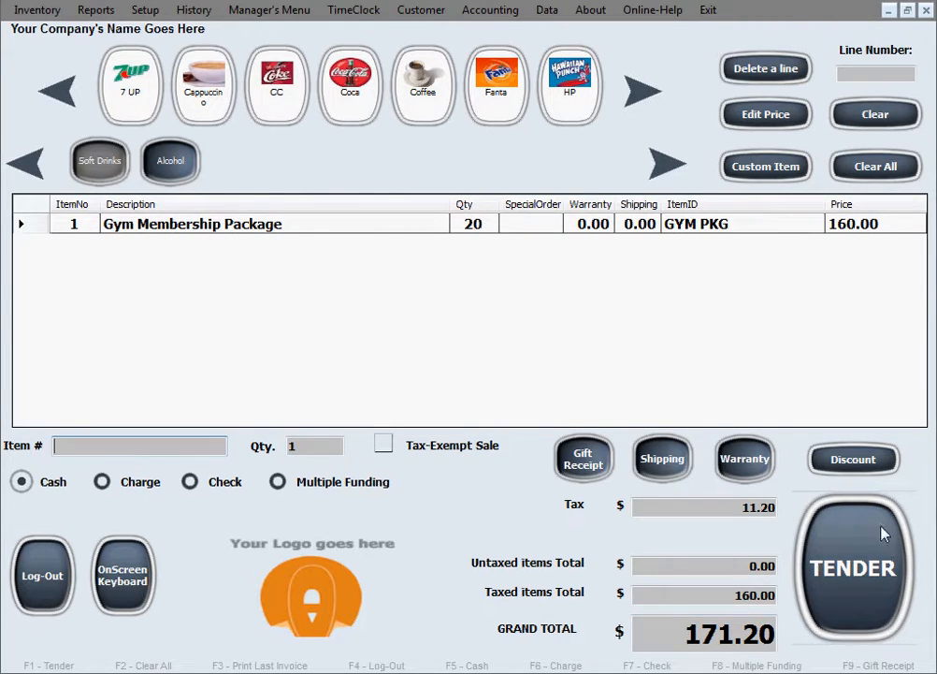
# Tender the sale for 171.20 in cash and assign it to the existing customer by full name, keeping the customer record unchanged
pyautogui.click(808, 573)
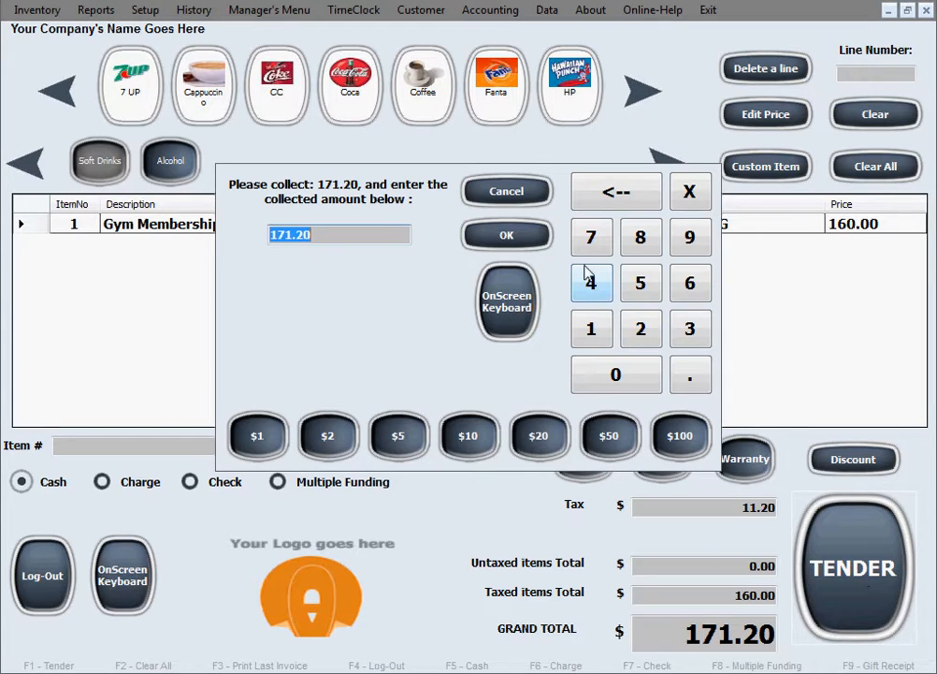
pyautogui.click(519, 239)
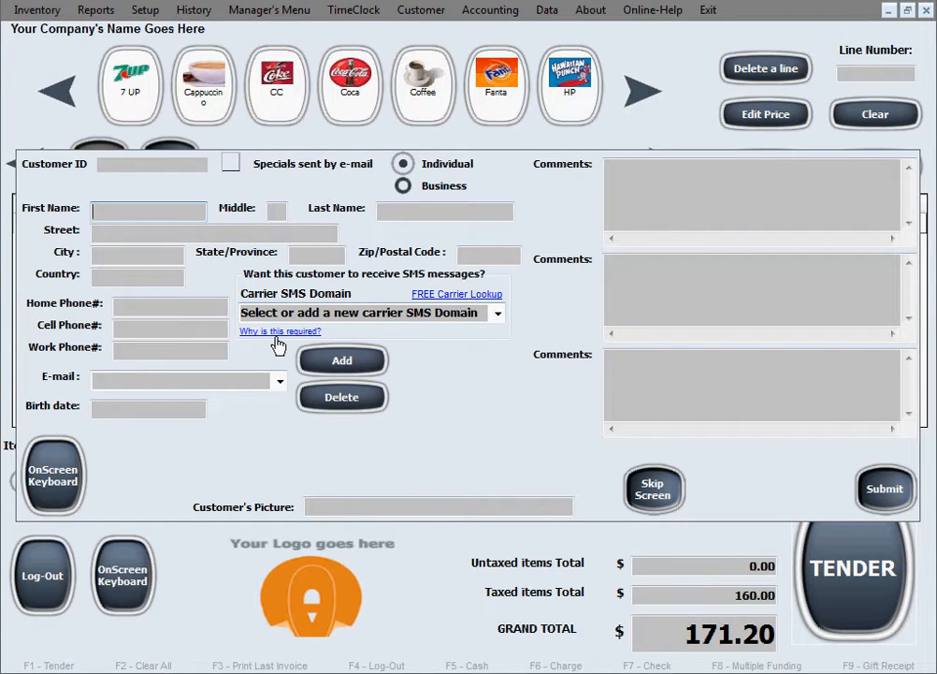
pyautogui.write('Joe')
pyautogui.press('Tab')
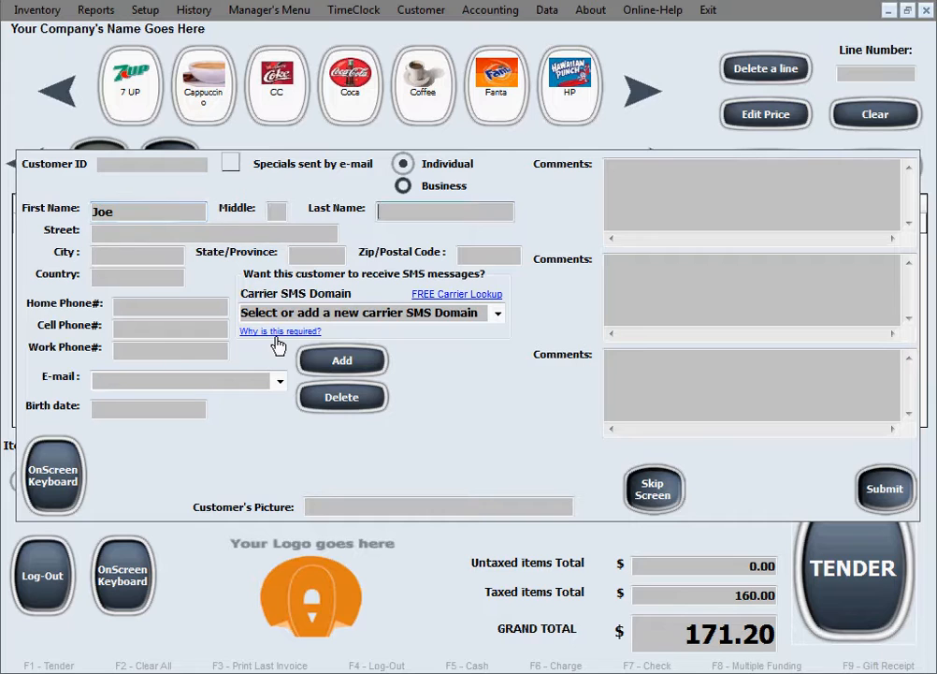
pyautogui.write('S')
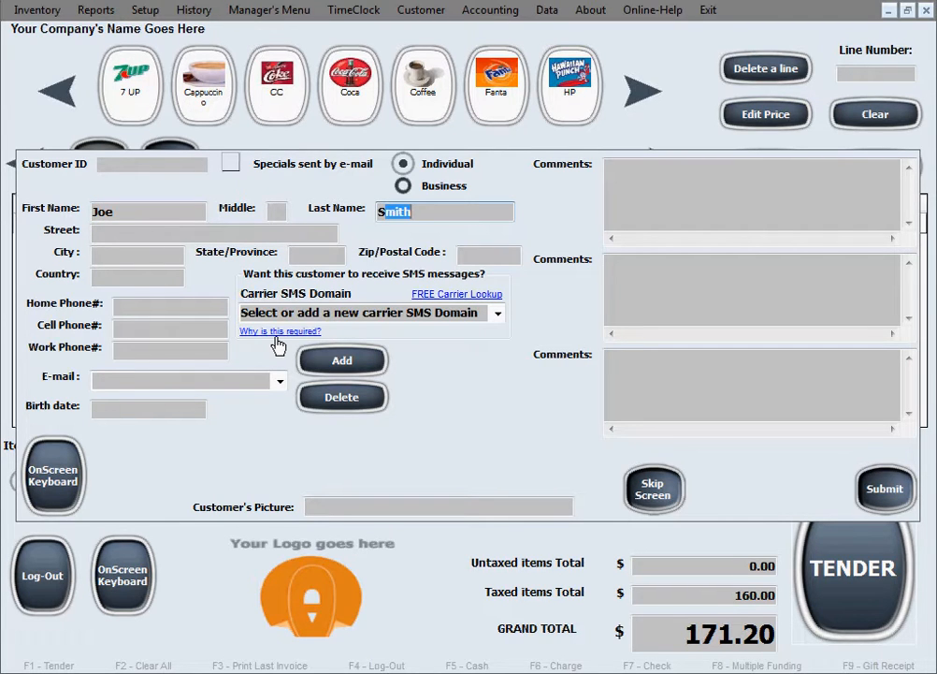
pyautogui.write('m')
pyautogui.press('Tab')
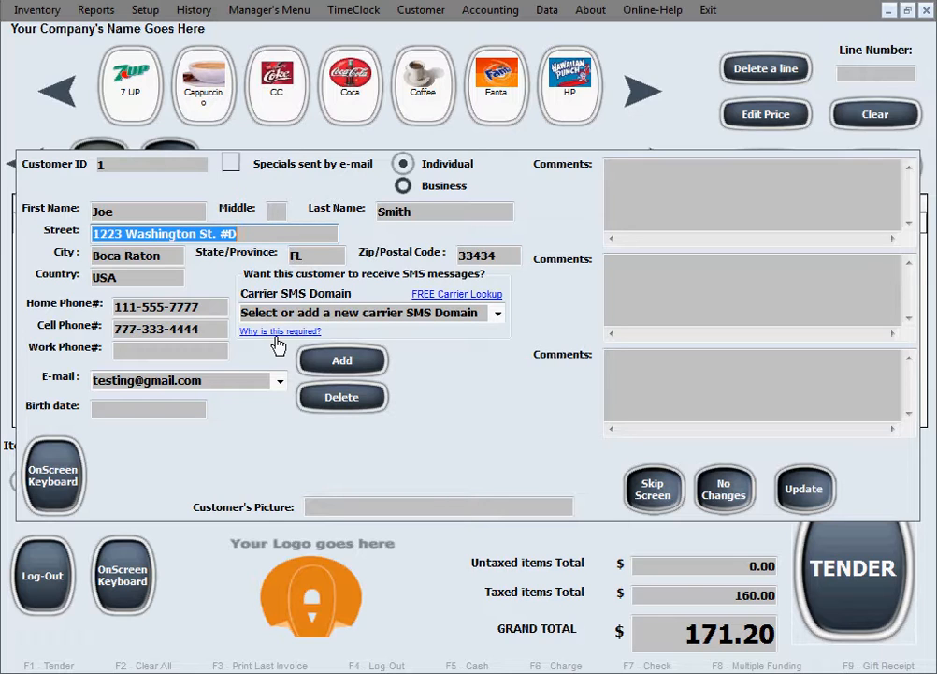
pyautogui.click(726, 496)
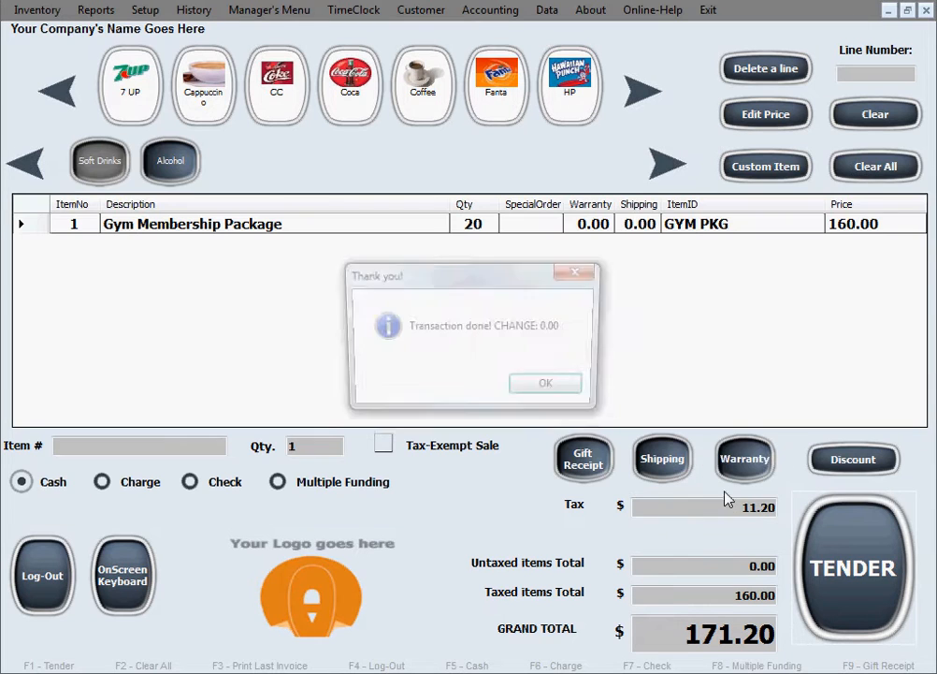
pyautogui.click(548, 388)
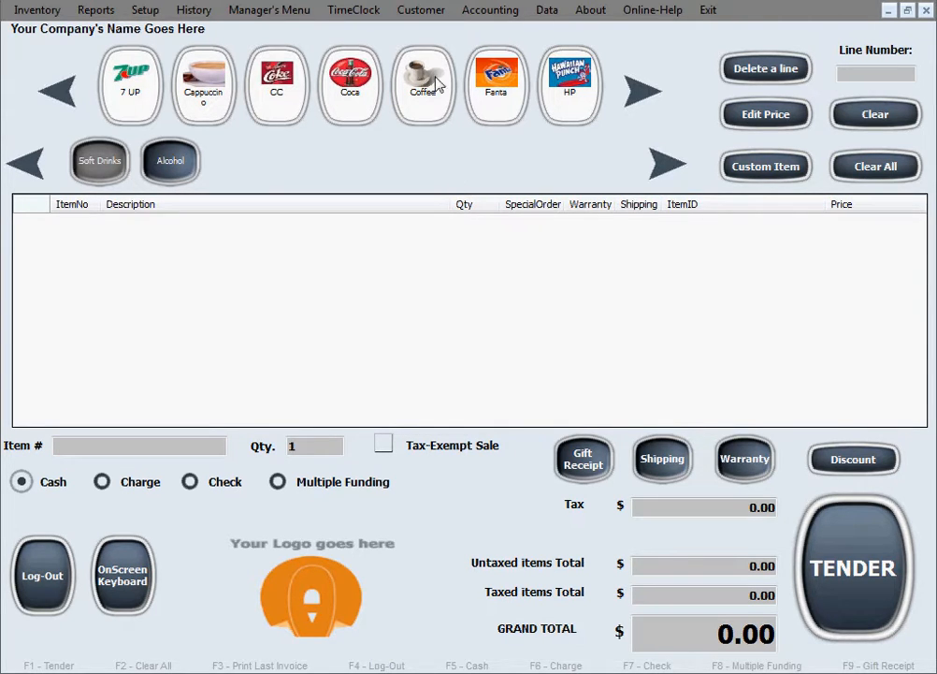
# Look up the customer's record by first and last name and open their member packages
pyautogui.click(423, 9)
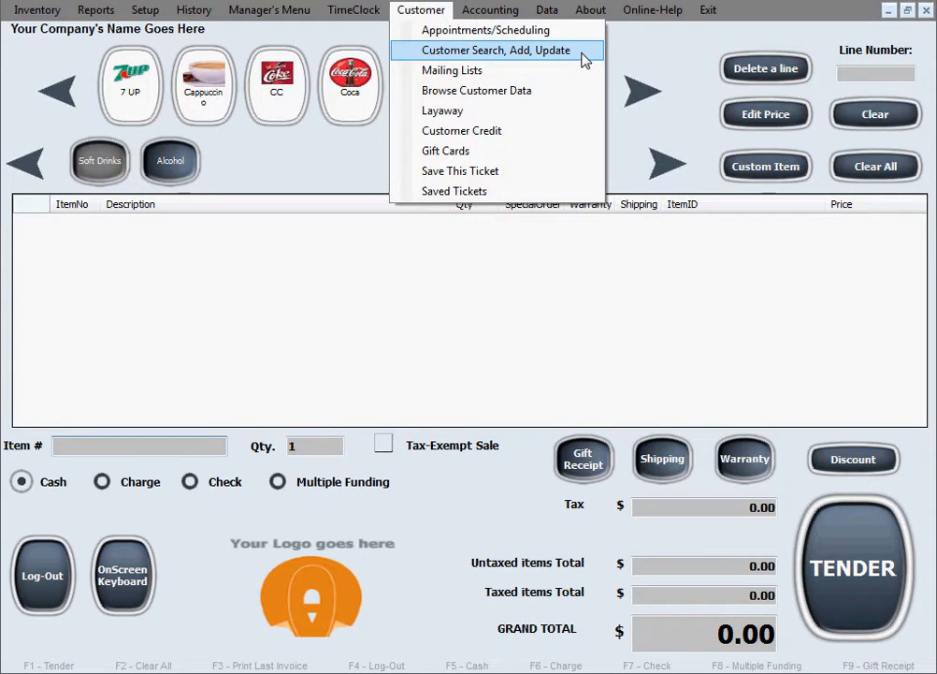
pyautogui.click(496, 51)
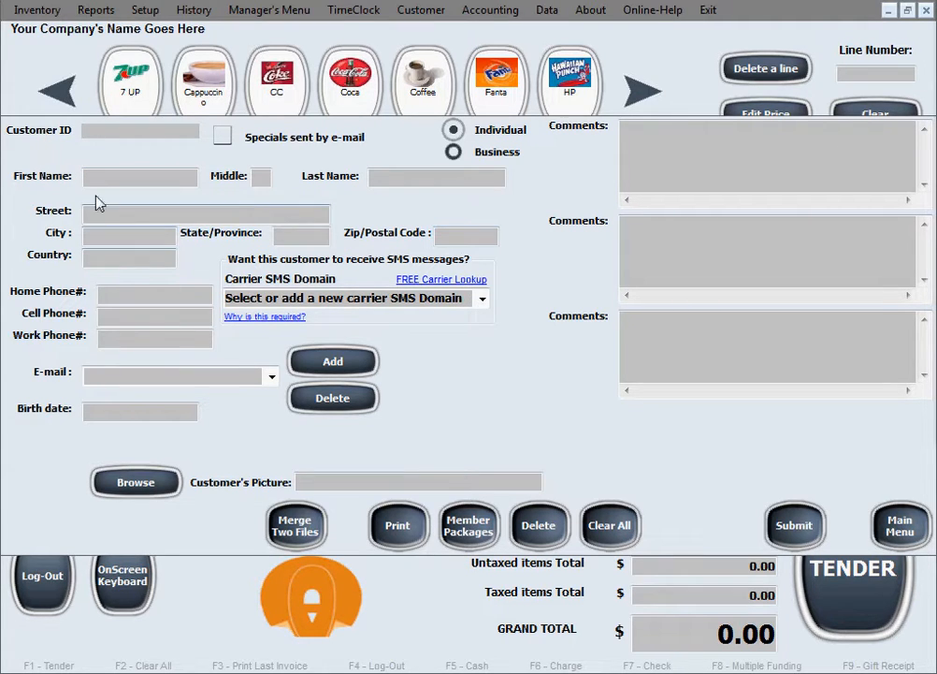
pyautogui.write('jo')
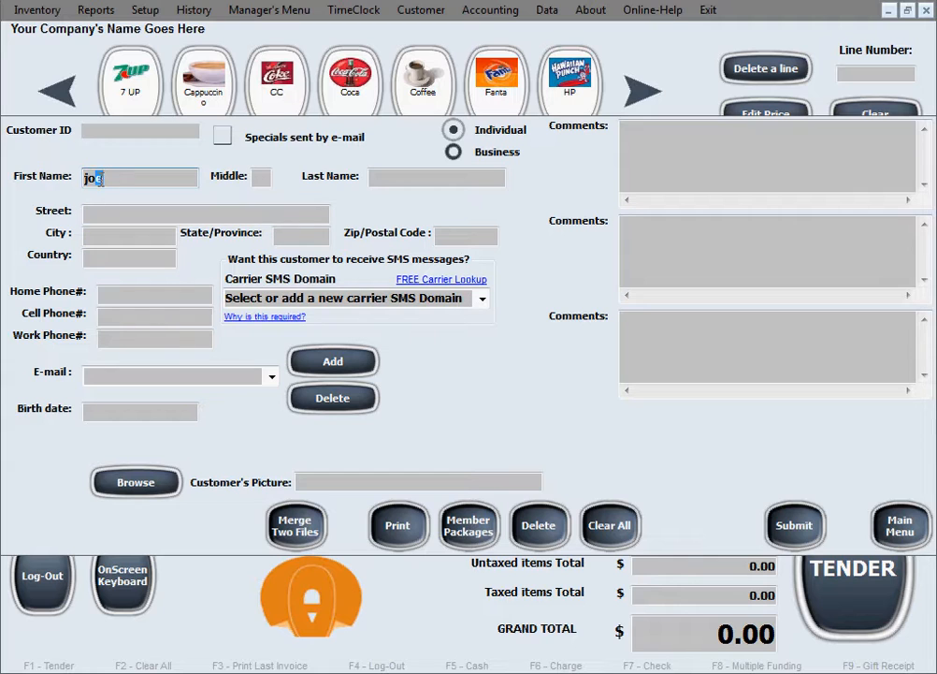
pyautogui.write('e')
pyautogui.press('Tab')
pyautogui.press('Tab')
pyautogui.write('smith')
pyautogui.press('Tab')
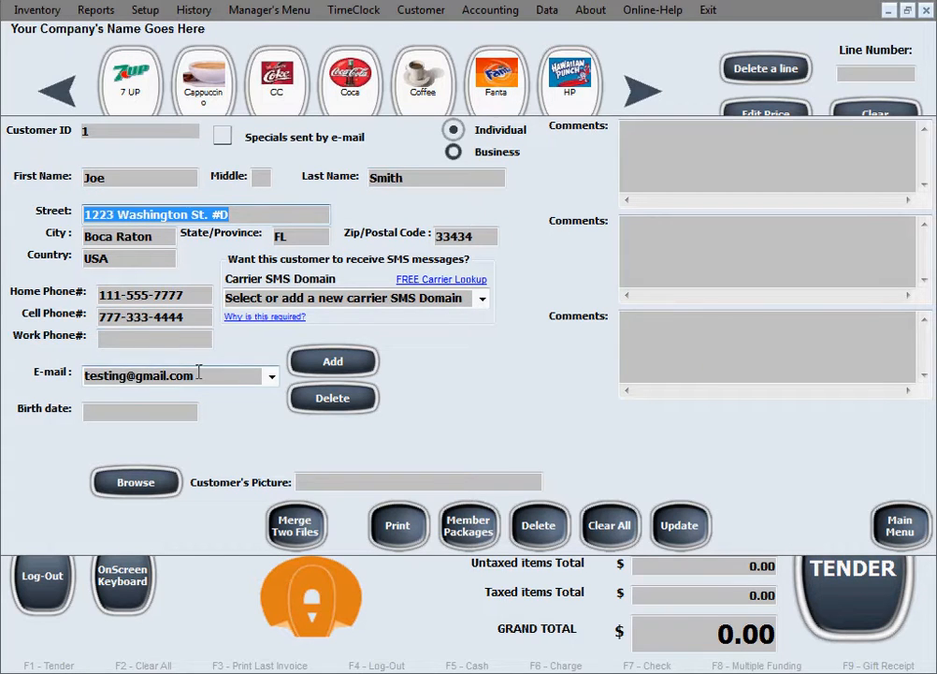
pyautogui.click(473, 529)
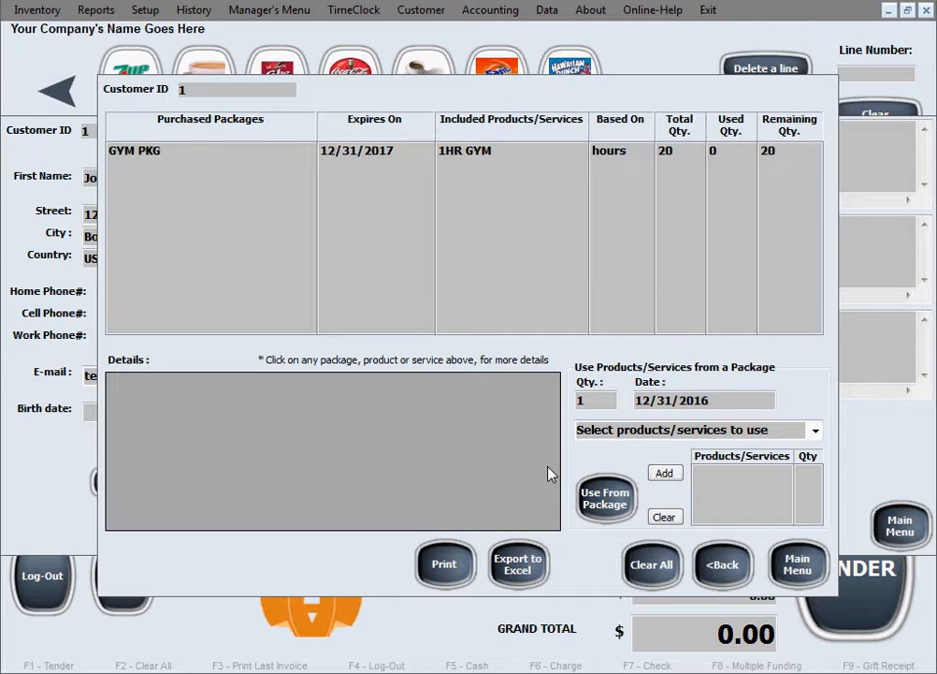
# Add 2 units of the 1HR GYM service, dated 12/31/2016, to the services being used from the package
pyautogui.doubleClick(609, 404)
pyautogui.write('2')
pyautogui.click(724, 399)
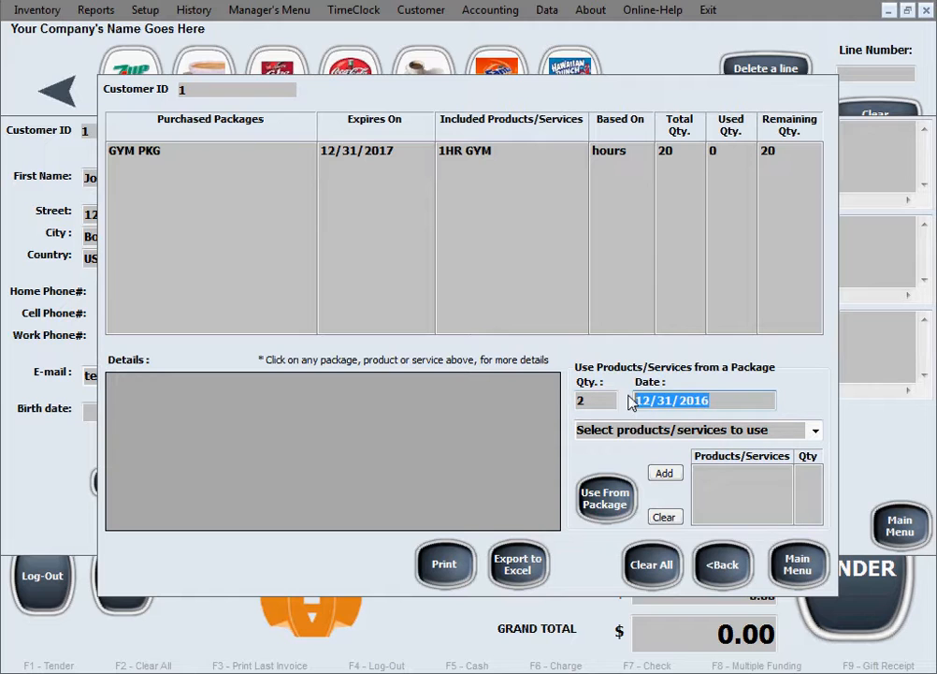
pyautogui.click(724, 400)
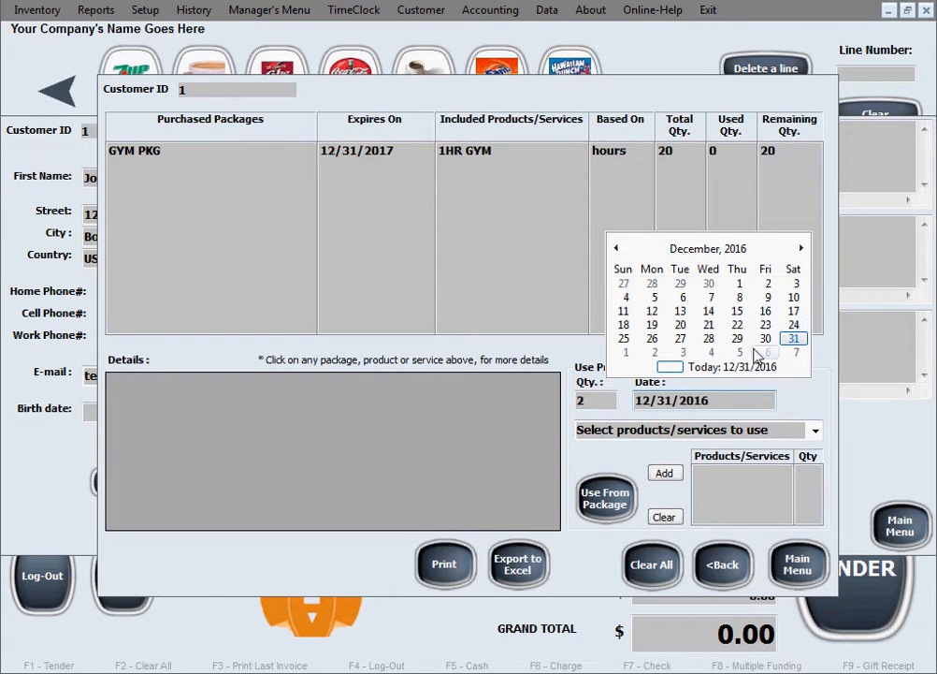
pyautogui.click(701, 428)
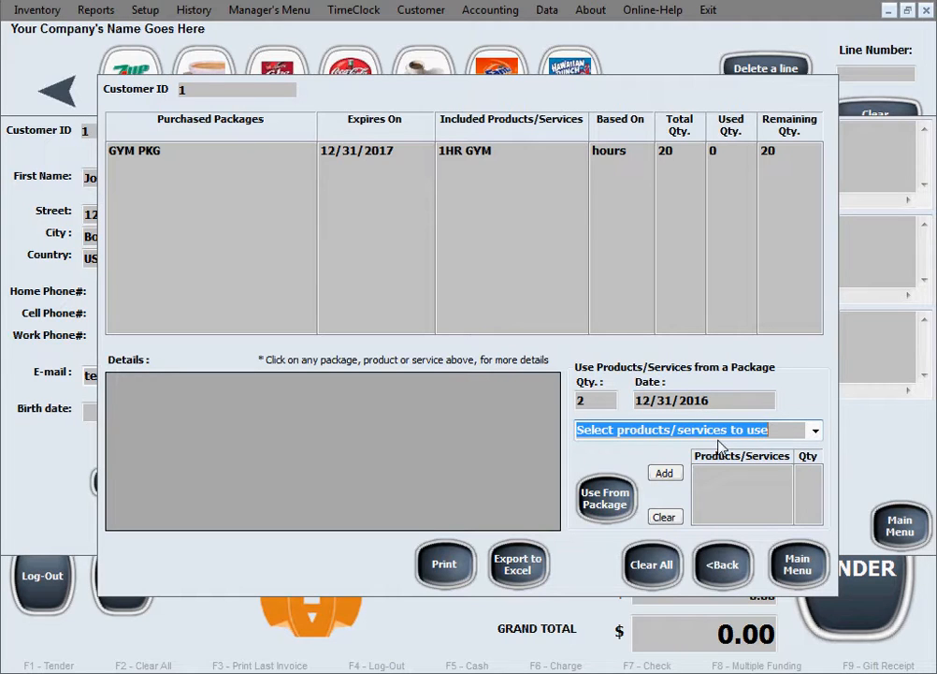
pyautogui.click(818, 440)
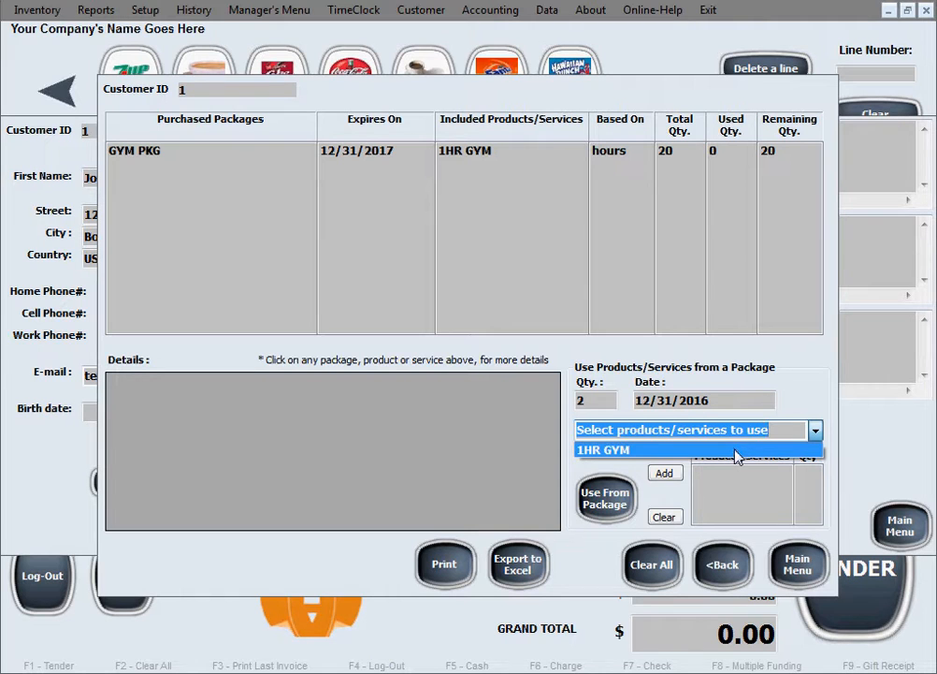
pyautogui.click(735, 449)
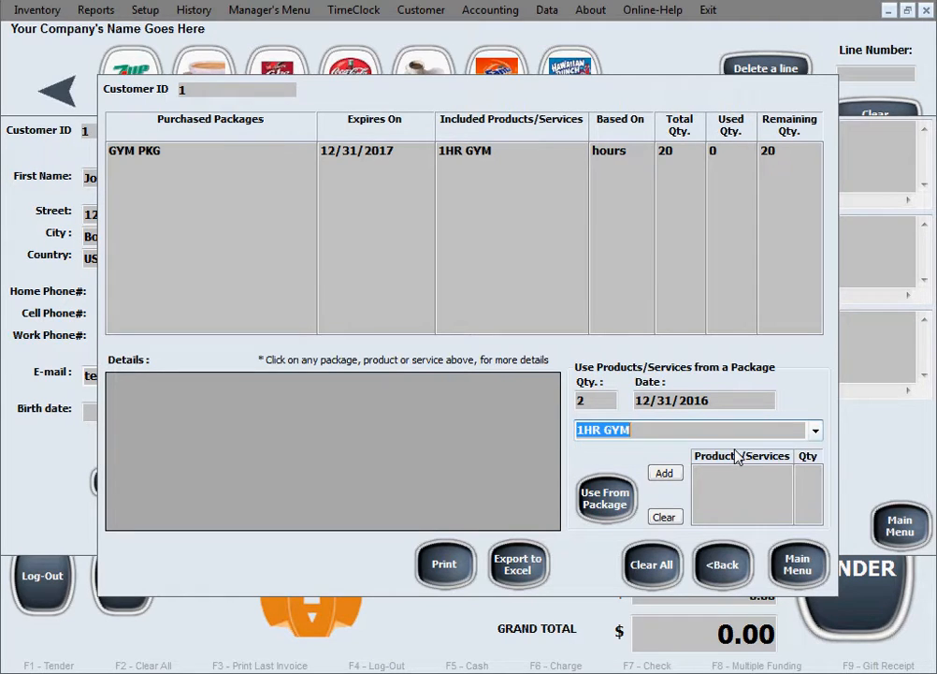
pyautogui.click(666, 475)
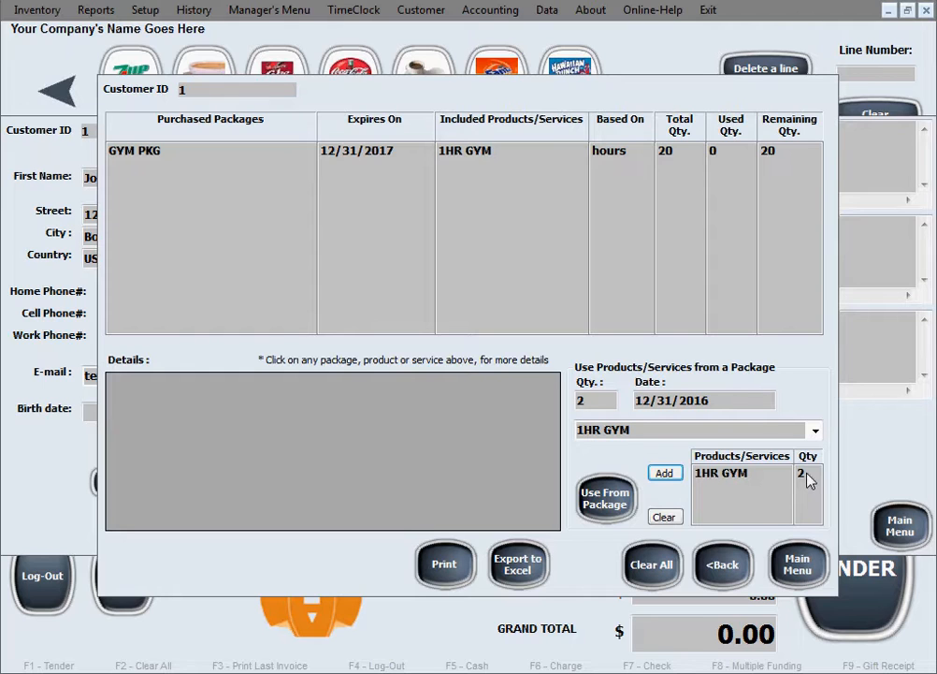
pyautogui.click(609, 402)
pyautogui.moveTo(609, 404); pyautogui.dragTo(577, 402)
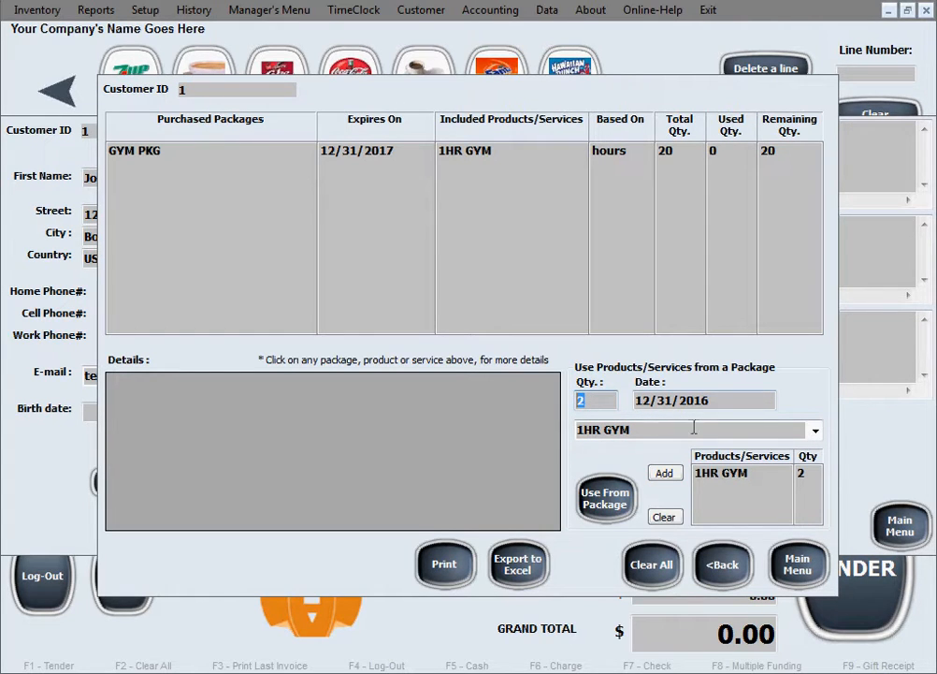
pyautogui.click(815, 431)
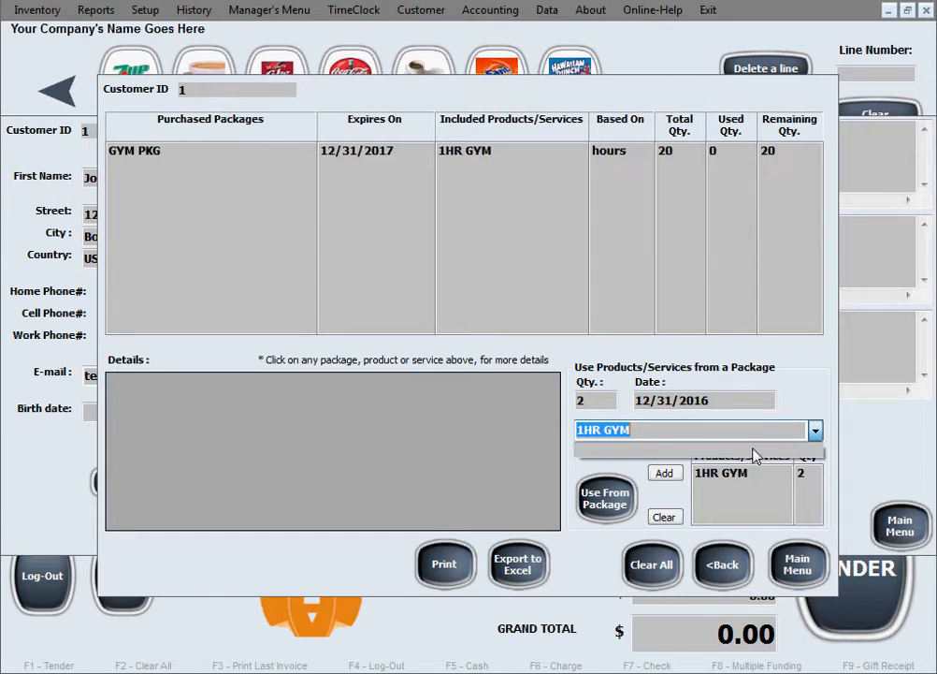
pyautogui.click(815, 434)
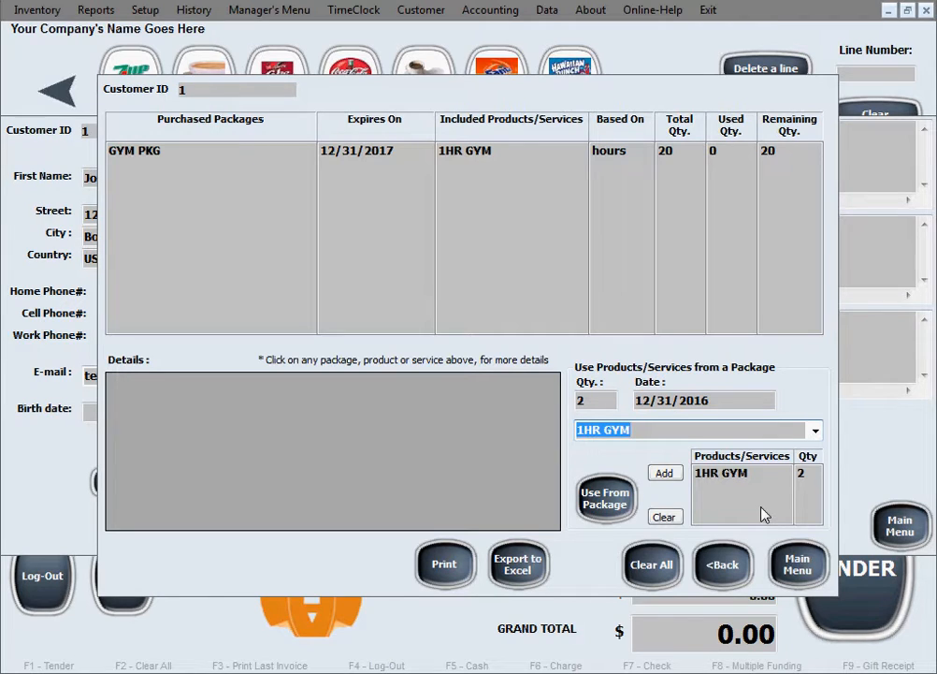
pyautogui.click(681, 428)
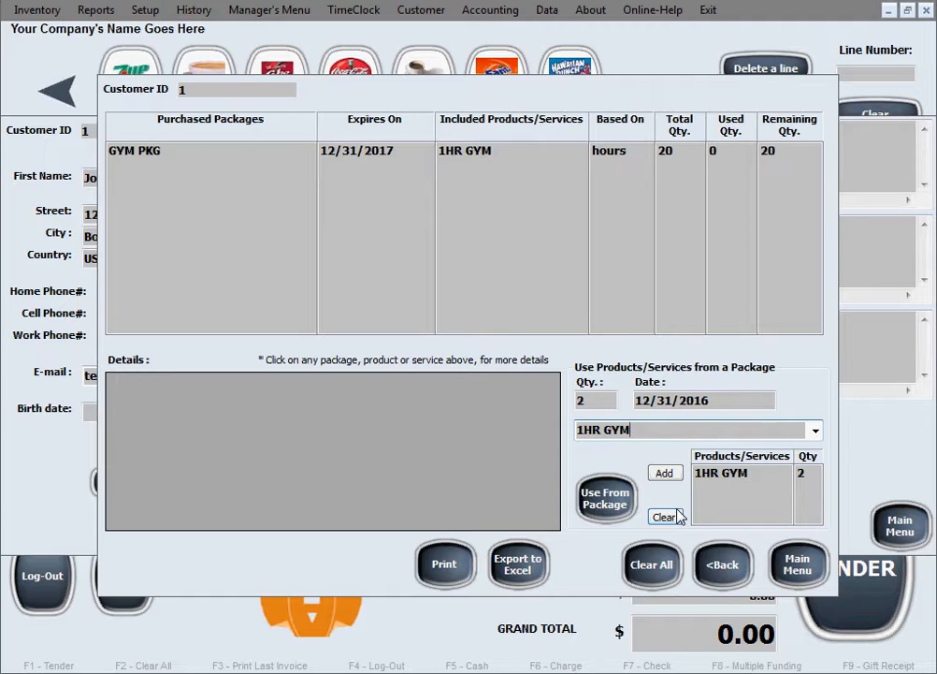
# Use the listed gym hours from the package and tender the resulting ticket, keeping the customer record unchanged
pyautogui.click(615, 509)
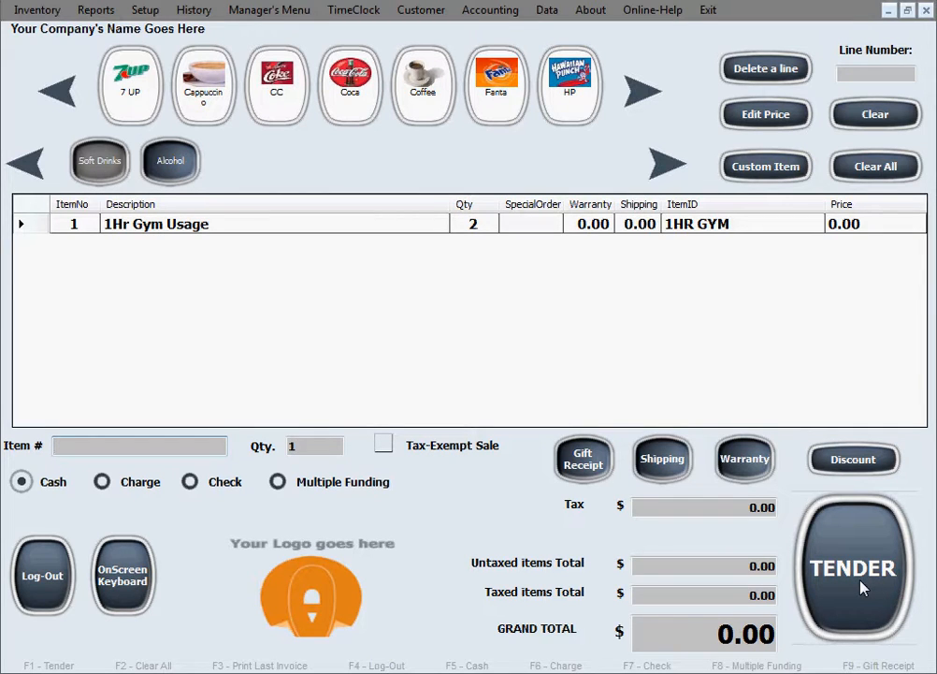
pyautogui.click(863, 587)
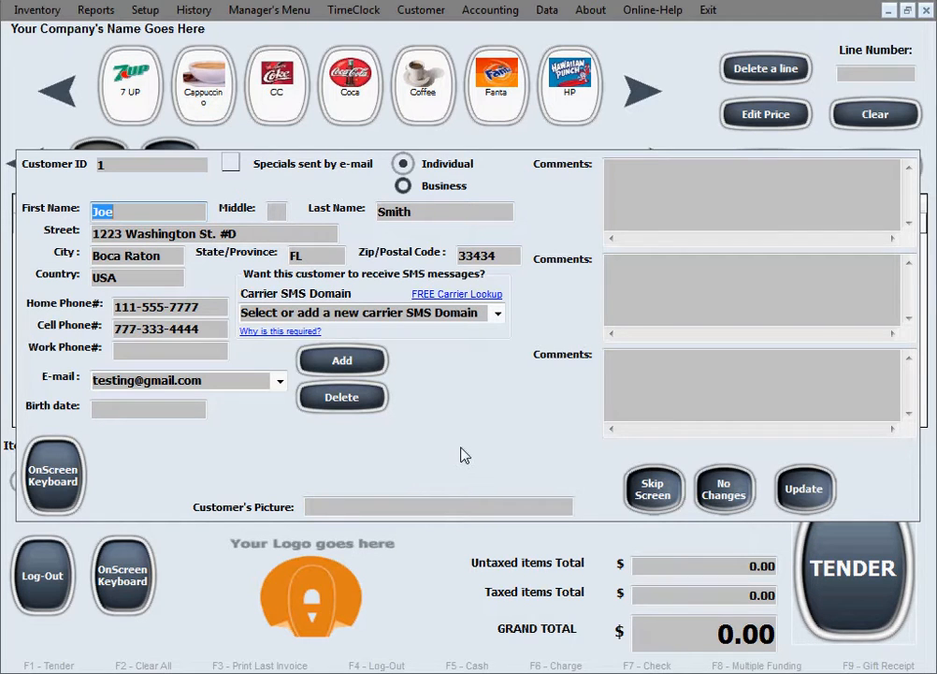
pyautogui.click(733, 499)
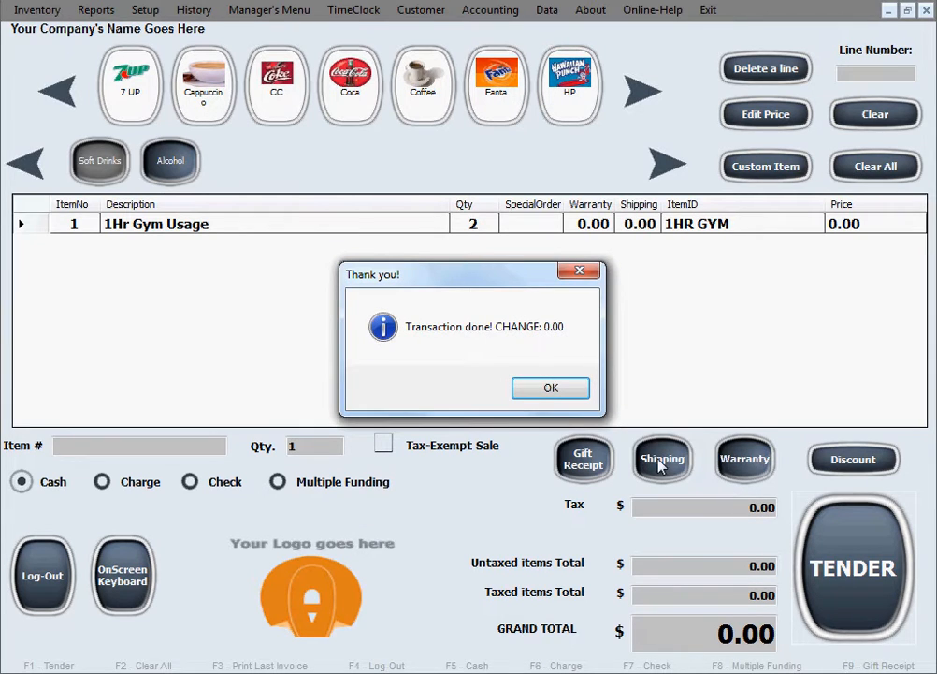
pyautogui.click(551, 388)
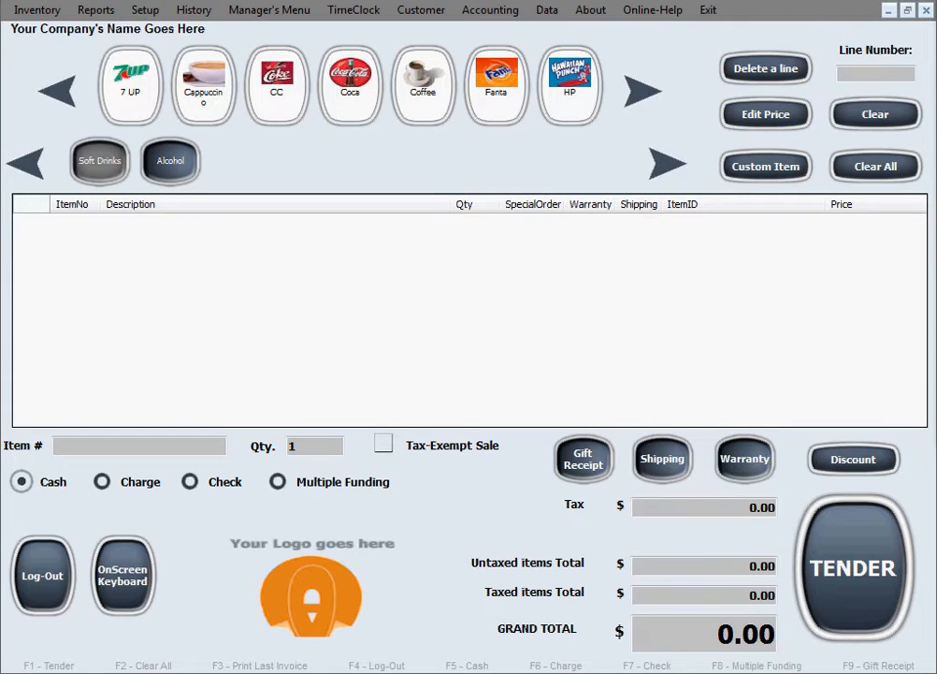
# Look up the same customer by name again and reopen their member packages to check the remaining quantity
pyautogui.click(433, 17)
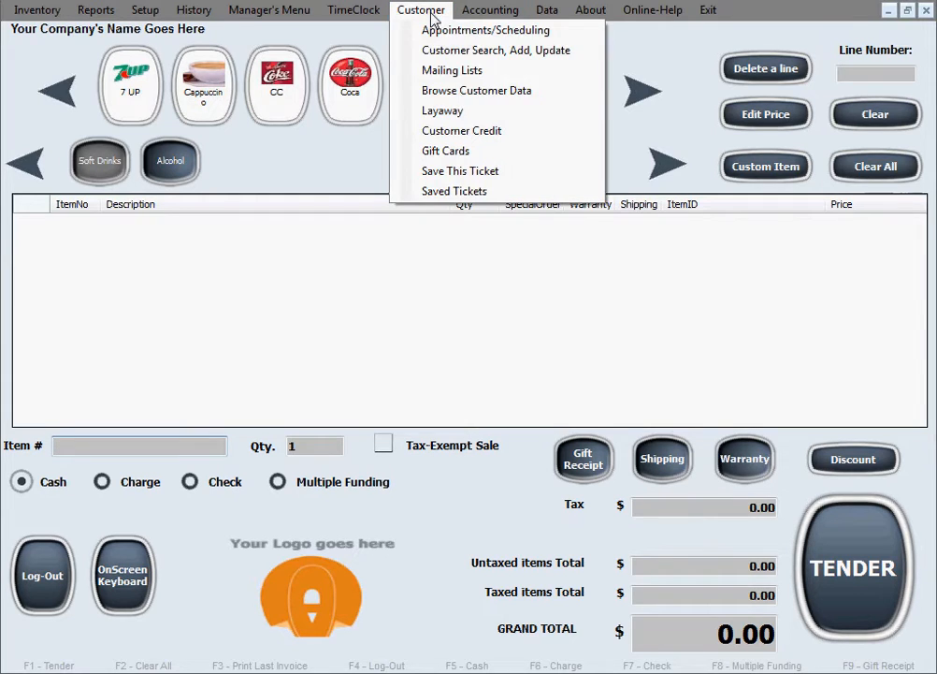
pyautogui.click(582, 62)
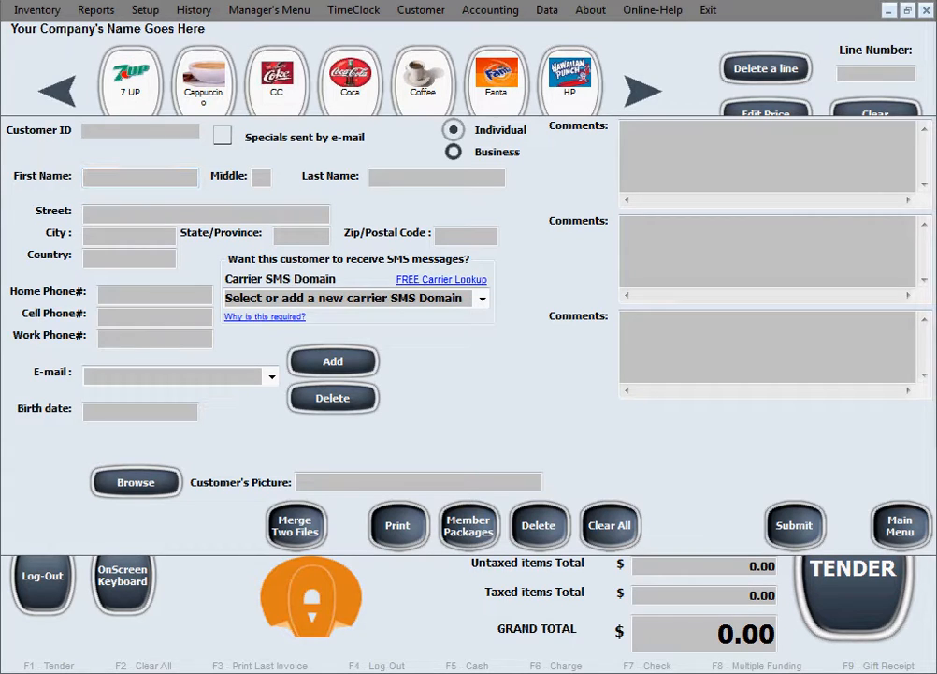
pyautogui.click(167, 179)
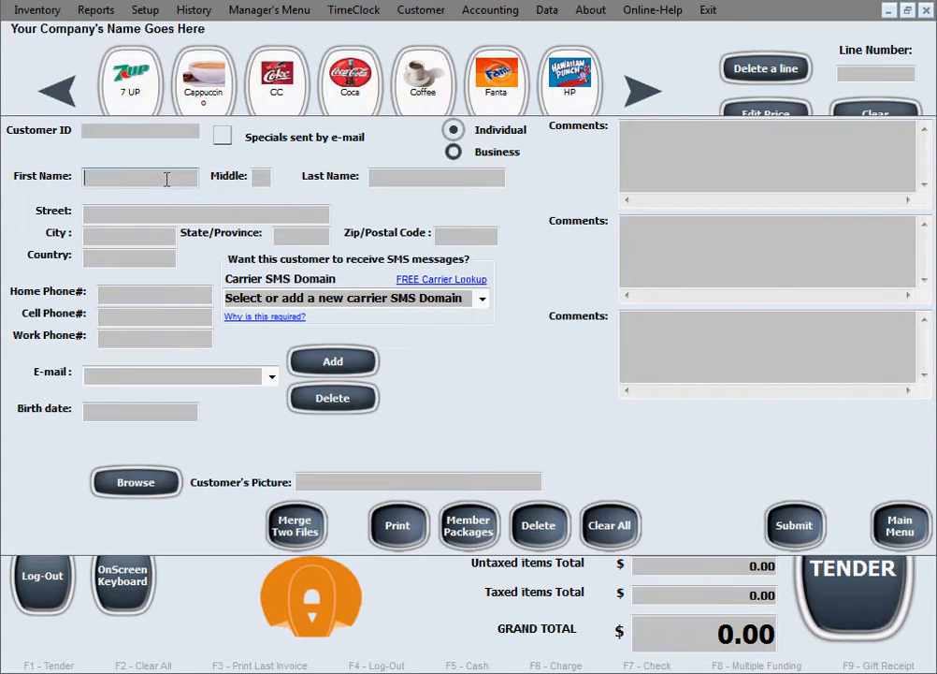
pyautogui.write('joe')
pyautogui.press('Tab')
pyautogui.write('smi')
pyautogui.press('Tab')
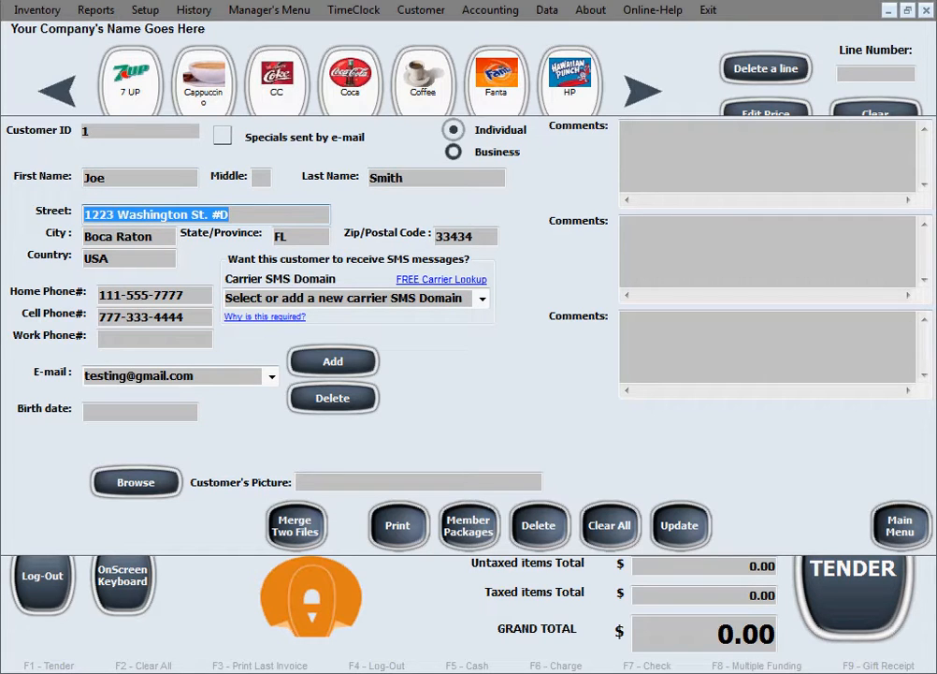
pyautogui.click(475, 528)
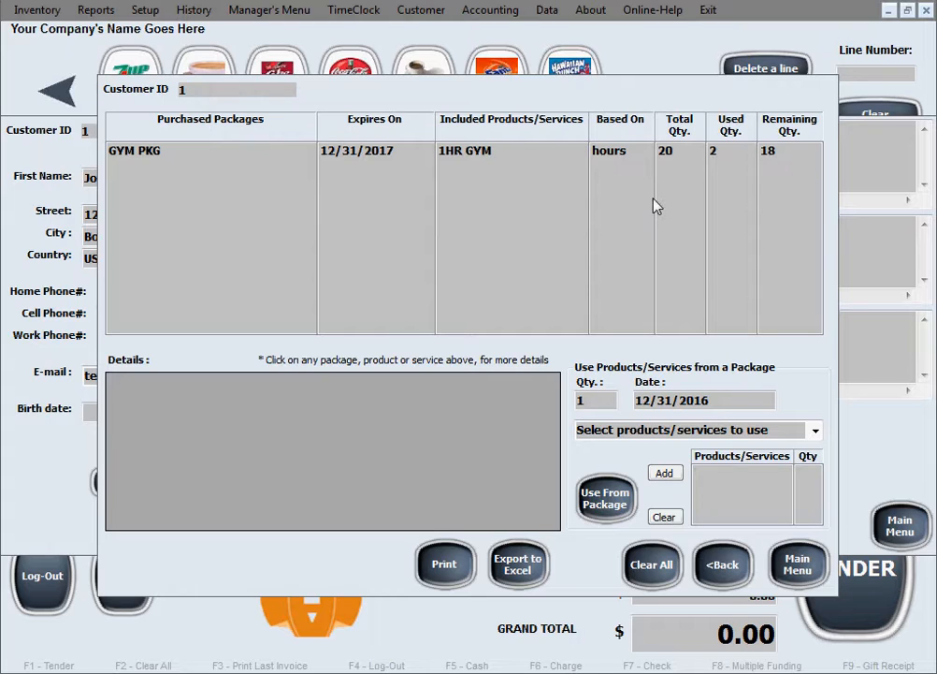
# Display the usage details of the GYM PKG package and review all columns of the entry
pyautogui.click(793, 159)
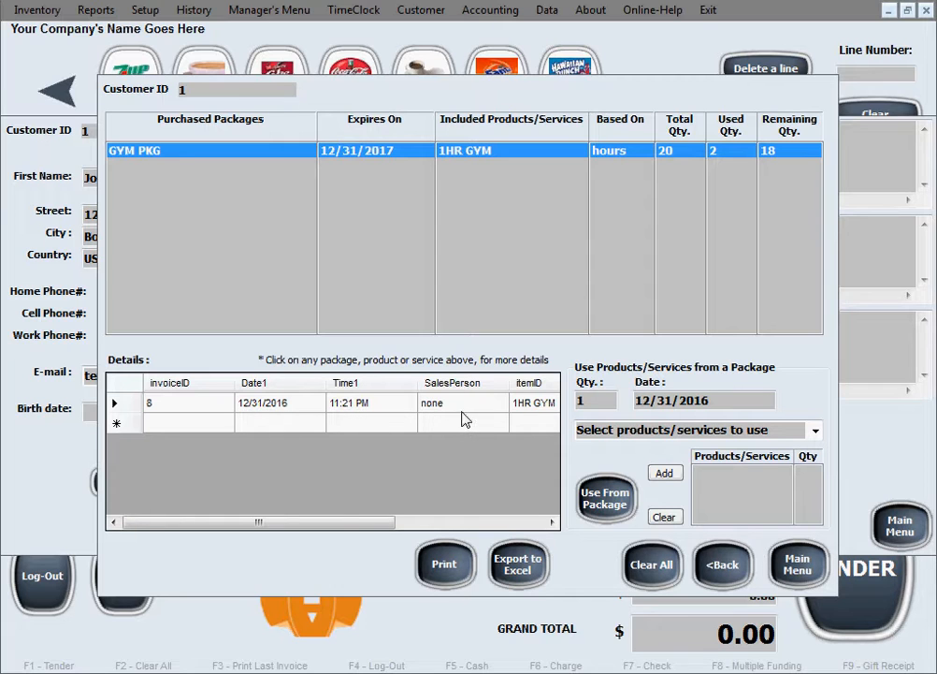
pyautogui.moveTo(339, 525); pyautogui.dragTo(512, 523)
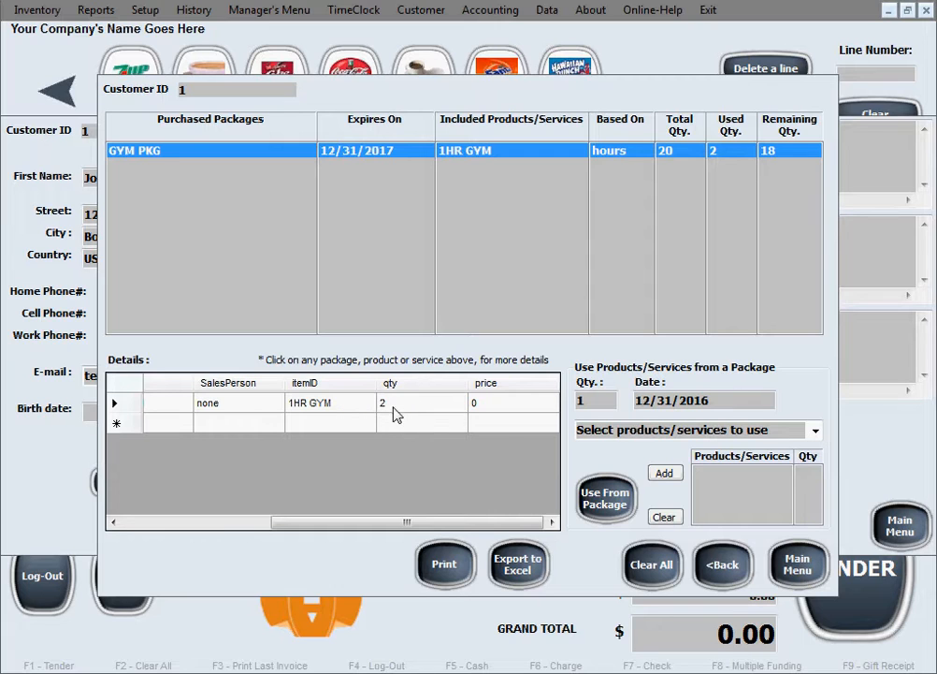
pyautogui.moveTo(509, 522); pyautogui.dragTo(328, 544)
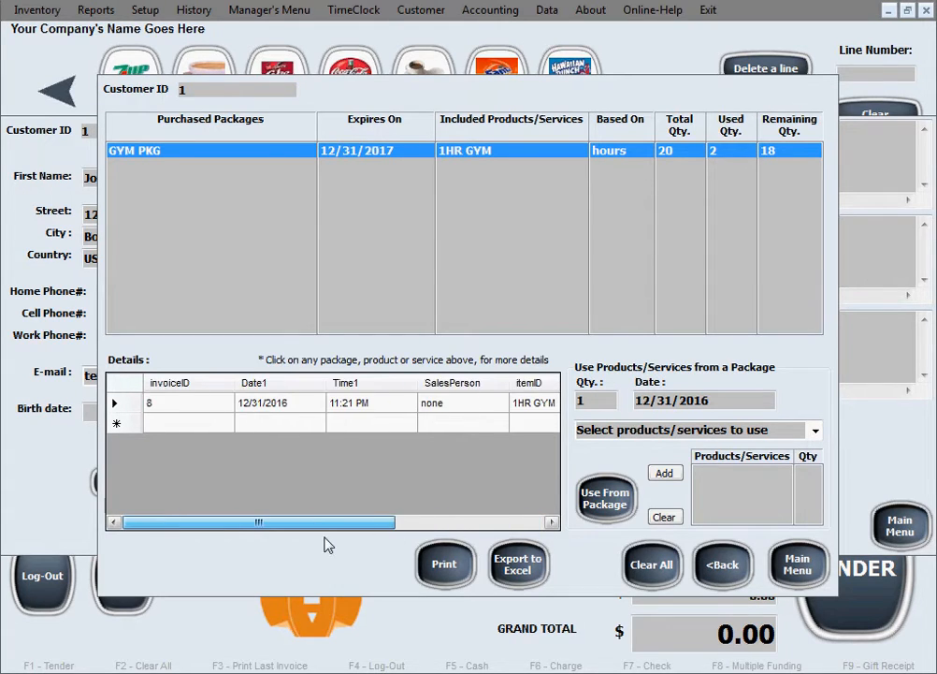